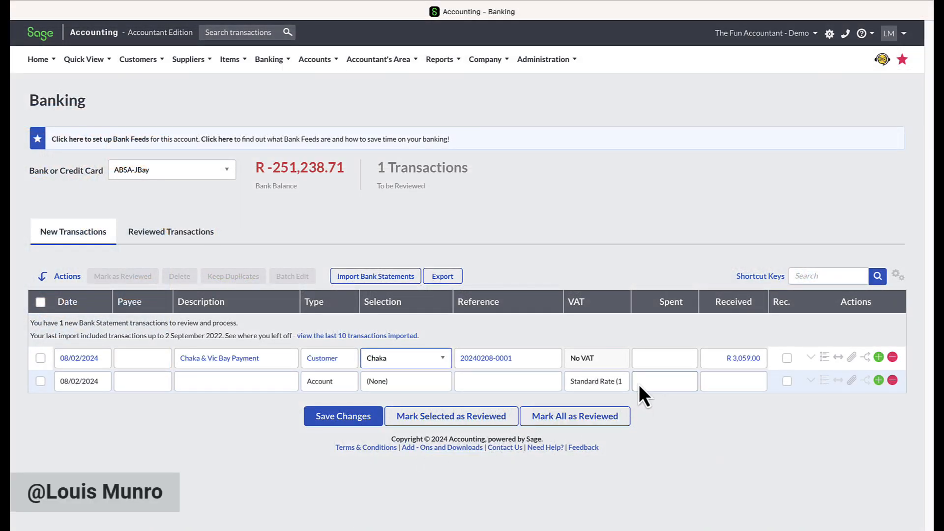
Step: Open the split window for the Chaka & Vic Bay Payment receipt
{"action": "key", "text": "Tab"}
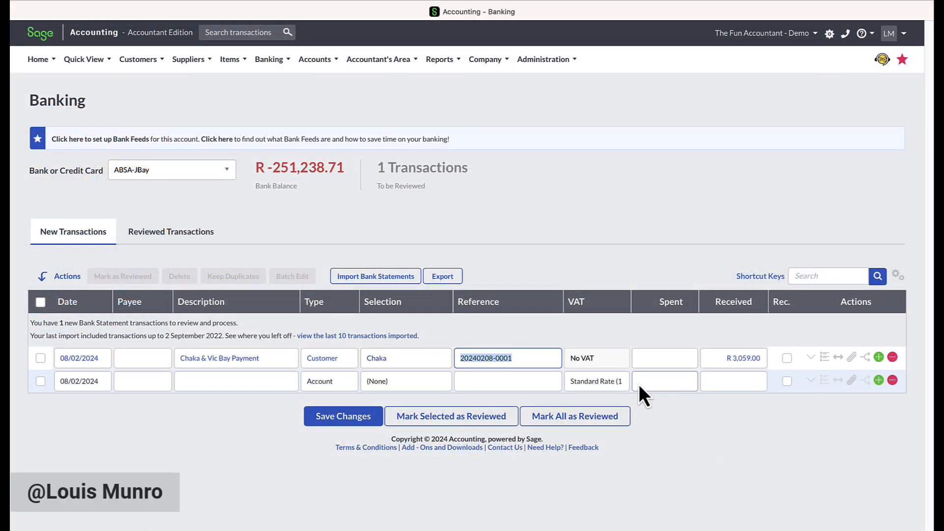
{"action": "left_click", "coordinate": [839, 357]}
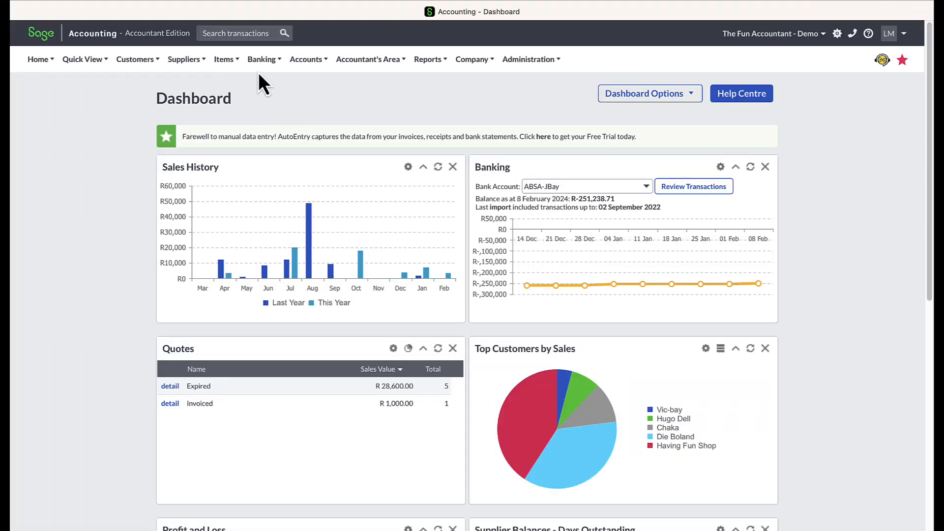
Step: Open the Banking transactions page from the dashboard
{"action": "left_click", "coordinate": [276, 61]}
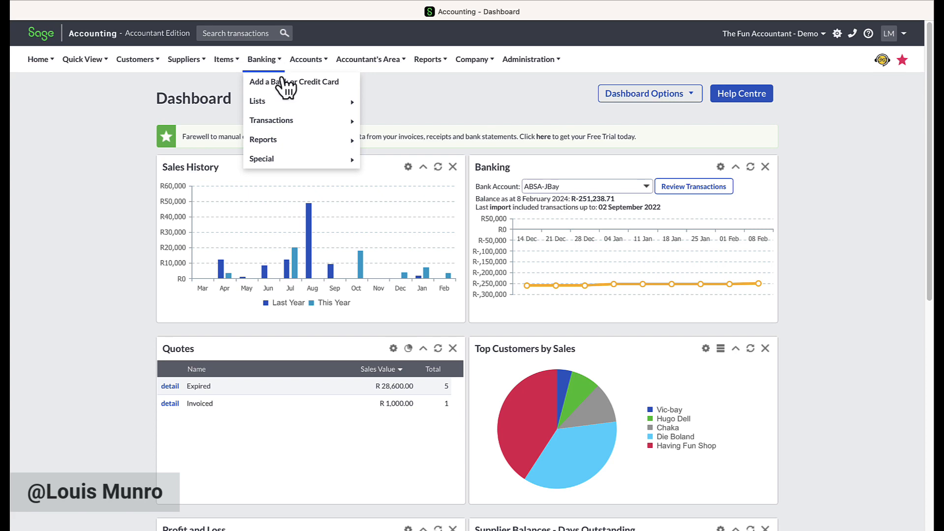
{"action": "mouse_move", "coordinate": [311, 116]}
{"action": "left_click", "coordinate": [391, 124]}
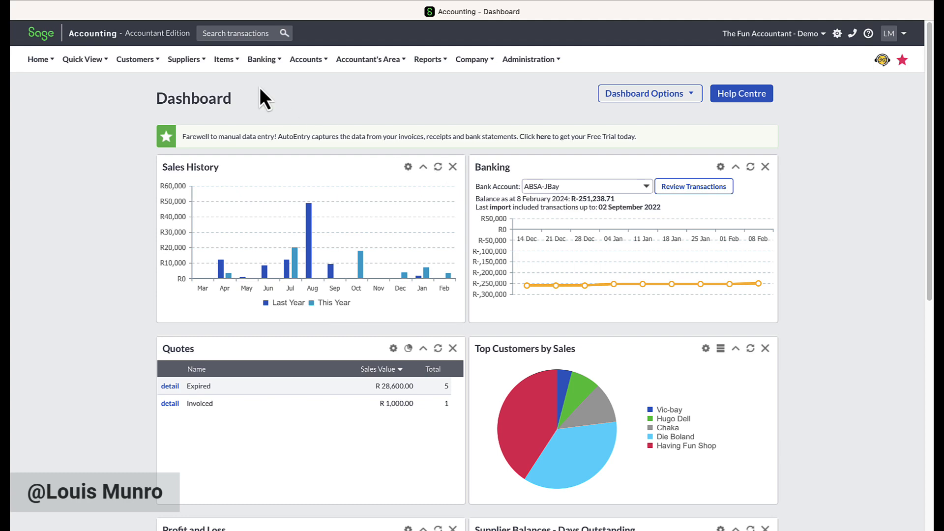
{"action": "left_click", "coordinate": [262, 60]}
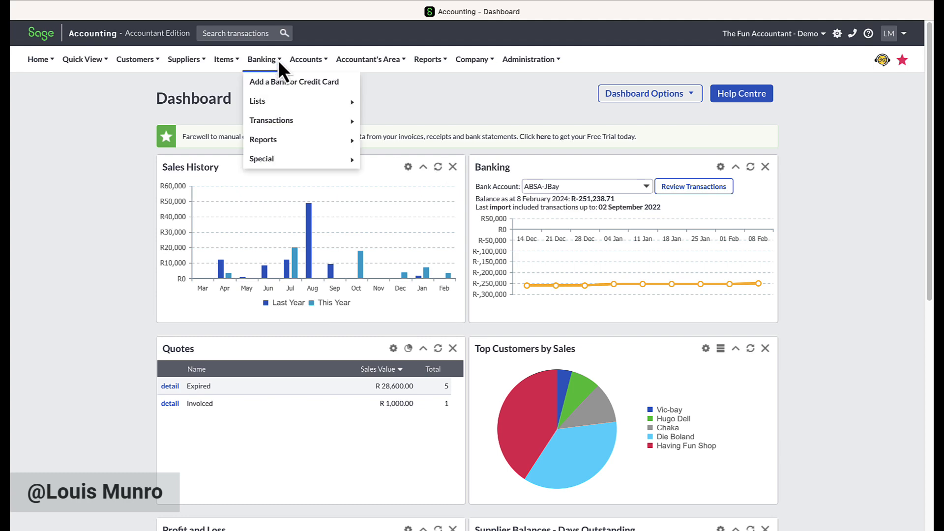
{"action": "mouse_move", "coordinate": [293, 121]}
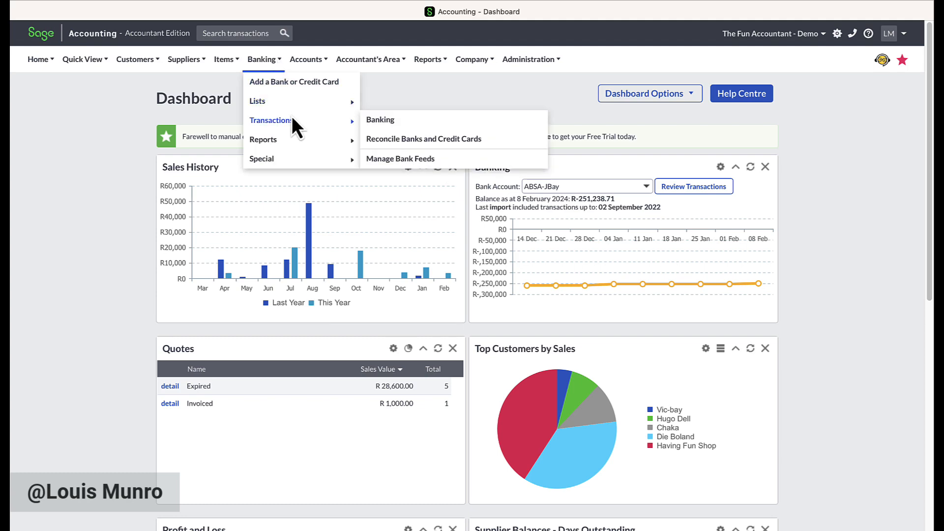
{"action": "left_click", "coordinate": [394, 120]}
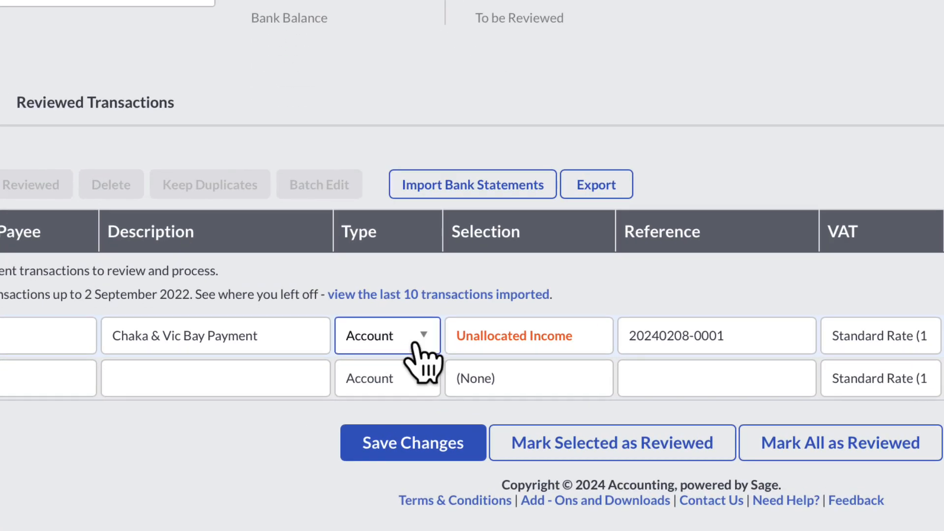
Step: Set the Chaka & Vic Bay Payment line to type Customer with Chaka as the selection
{"action": "left_click", "coordinate": [414, 346]}
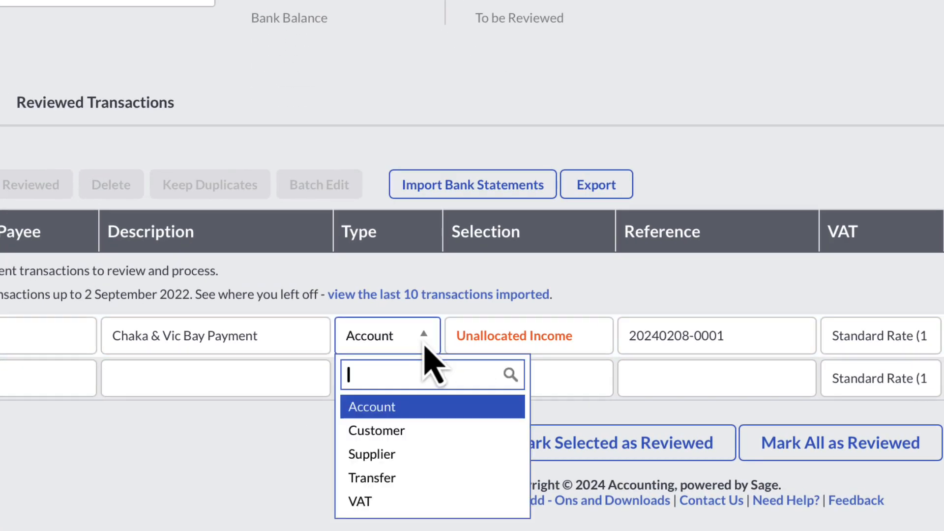
{"action": "left_click", "coordinate": [424, 430]}
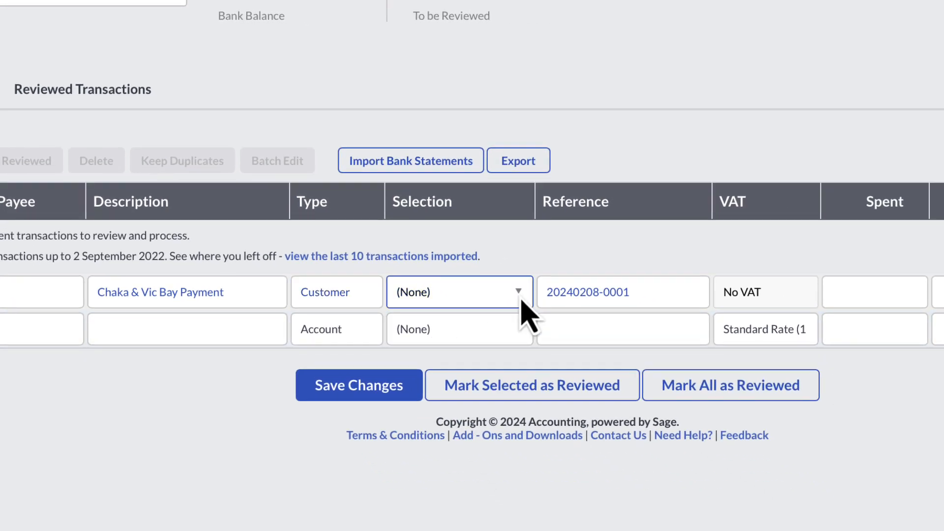
{"action": "left_click", "coordinate": [521, 295]}
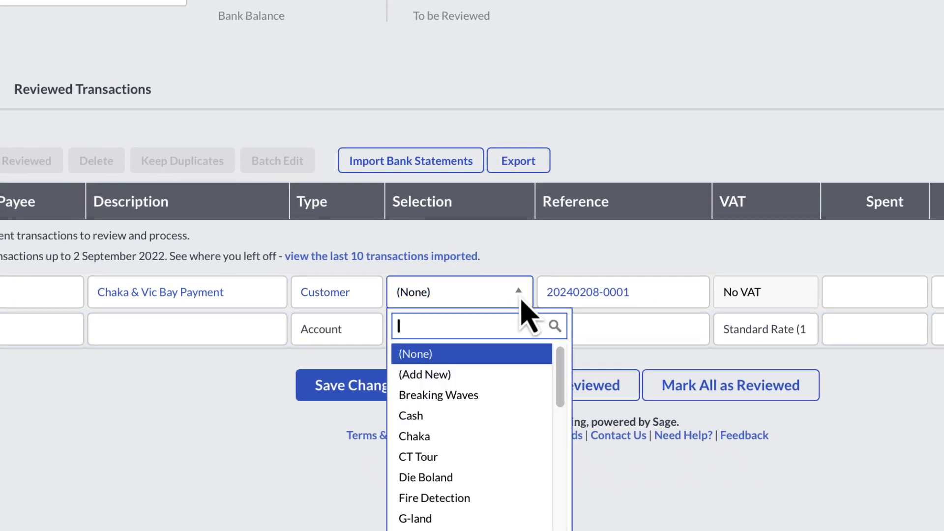
{"action": "left_click", "coordinate": [492, 437]}
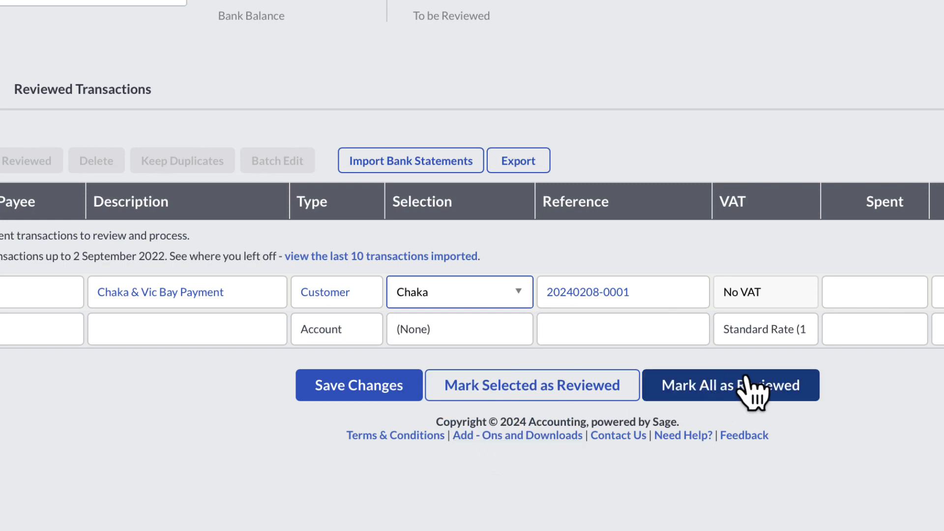
{"action": "key", "text": "Tab"}
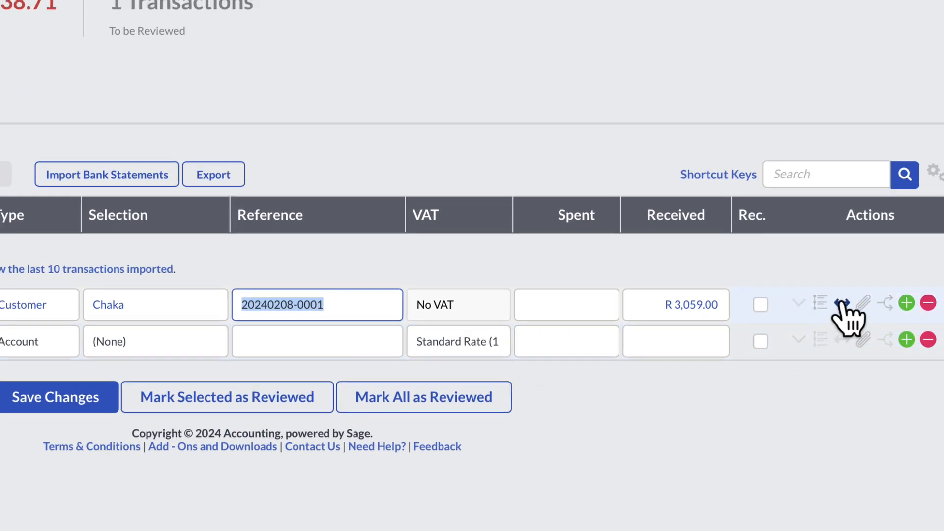
Step: Split the R 3,059.00 receipt, set Chaka's inclusive amount to 759, and check that line's transaction details
{"action": "left_click", "coordinate": [842, 301]}
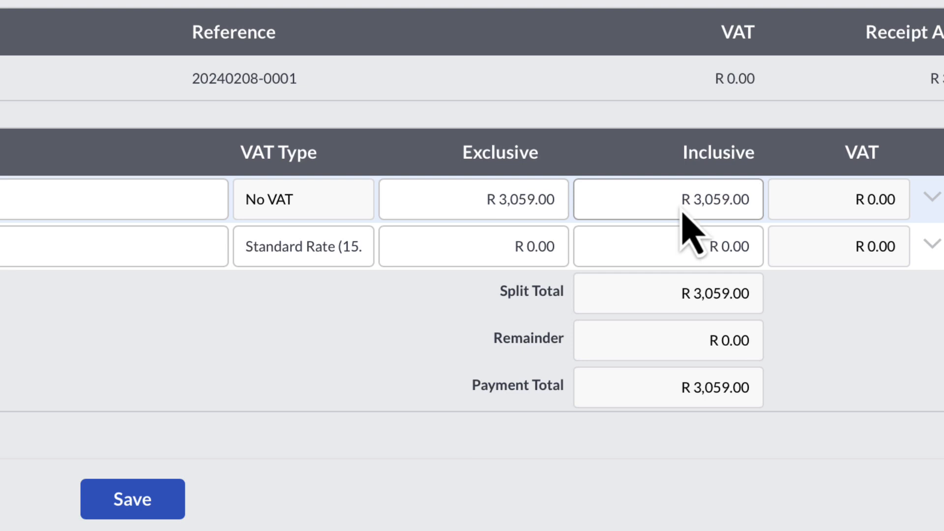
{"action": "left_click", "coordinate": [679, 199]}
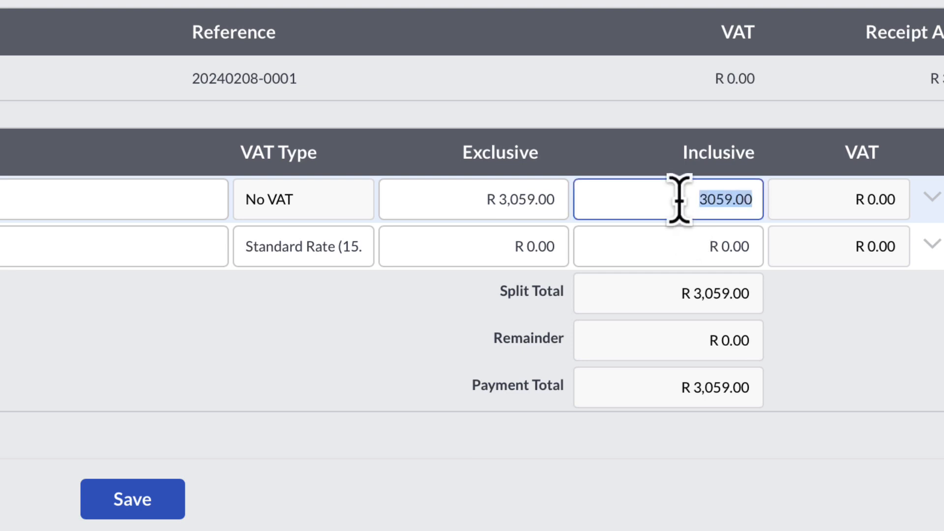
{"action": "type", "text": "759"}
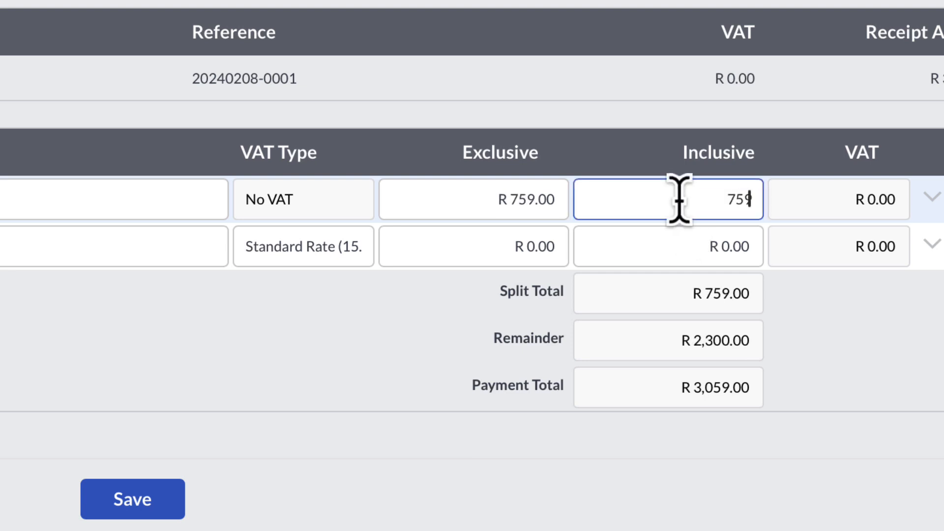
{"action": "key", "text": "Tab"}
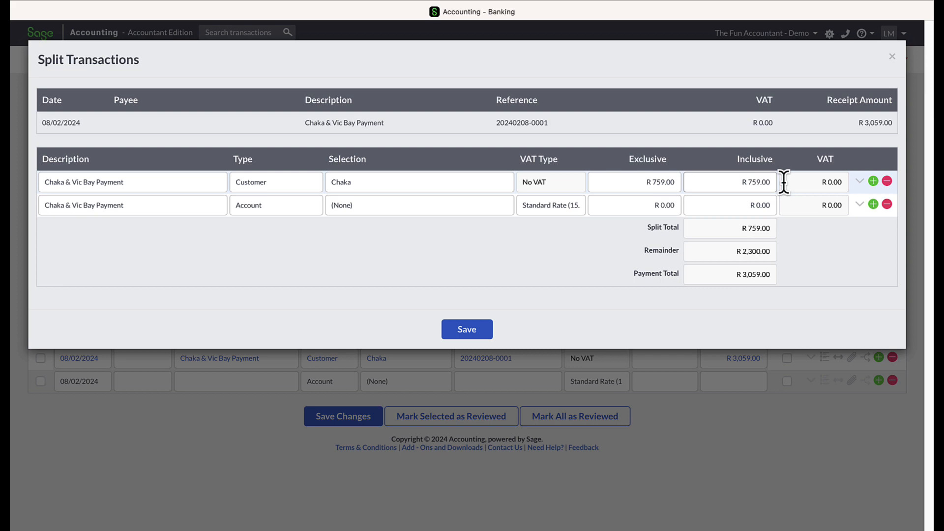
{"action": "left_click", "coordinate": [860, 182]}
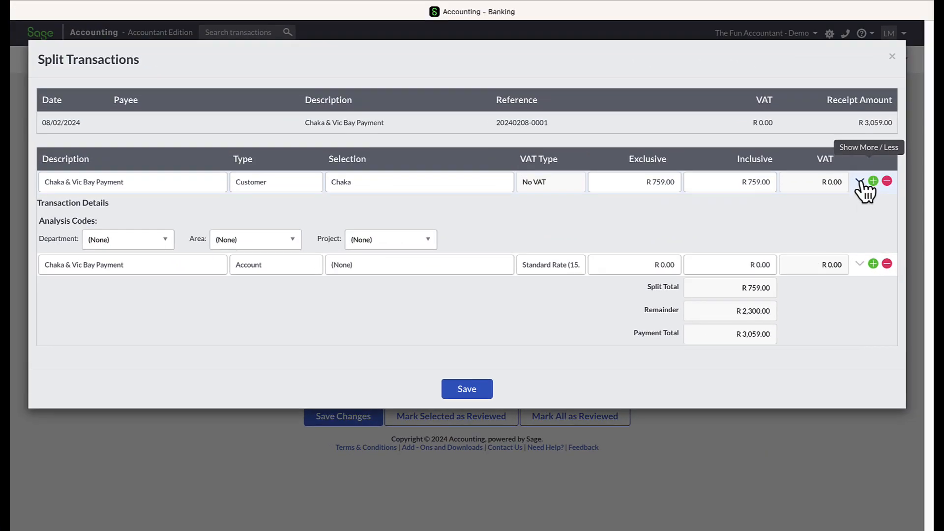
{"action": "left_click", "coordinate": [861, 182]}
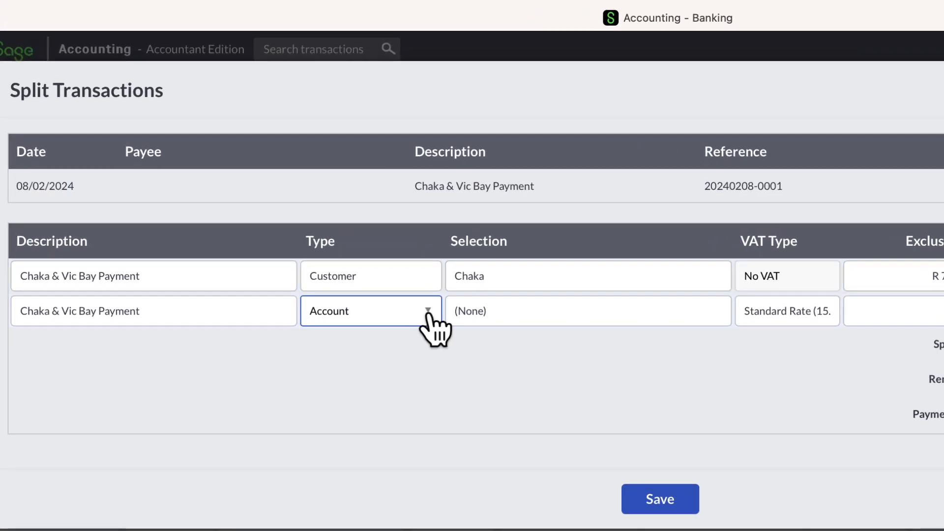
Step: Fill the second split line with type Customer, selection Vic-bay and an inclusive amount of 2300
{"action": "left_click", "coordinate": [427, 315]}
{"action": "left_click", "coordinate": [408, 388]}
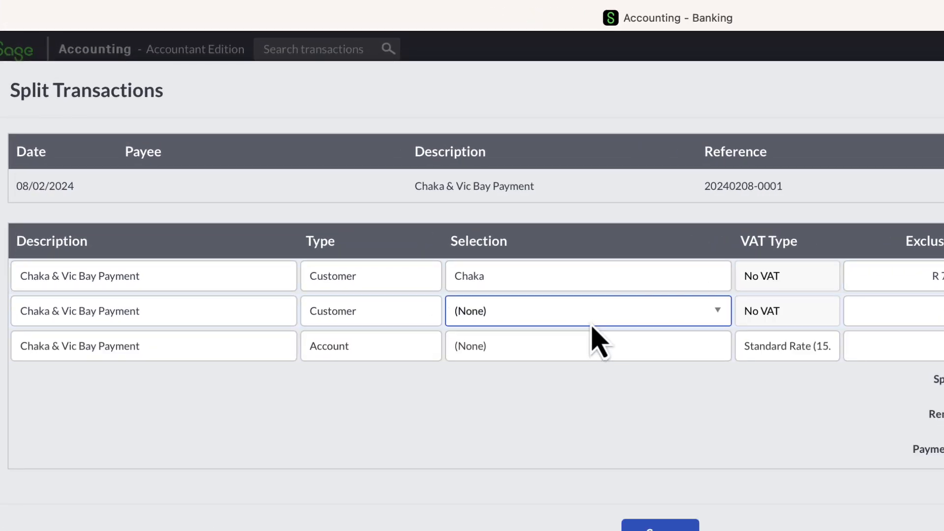
{"action": "left_click", "coordinate": [625, 319]}
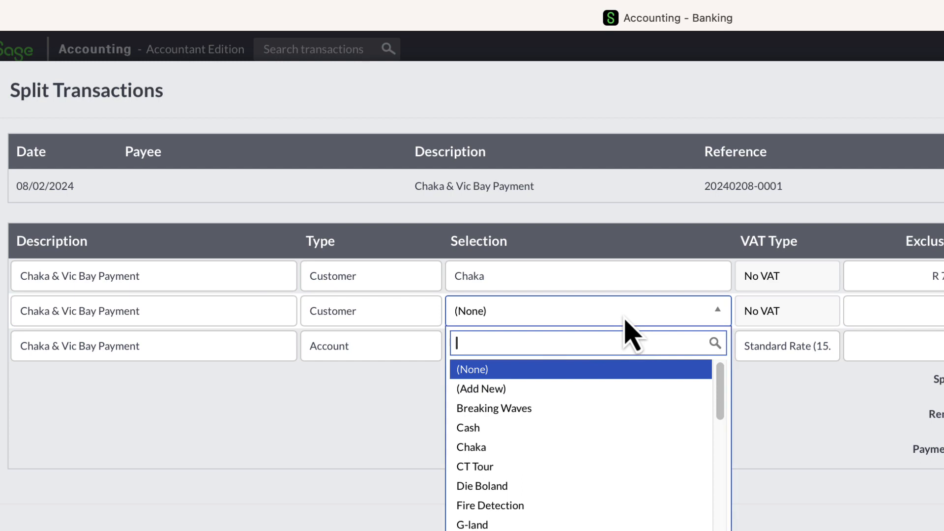
{"action": "type", "text": "vi"}
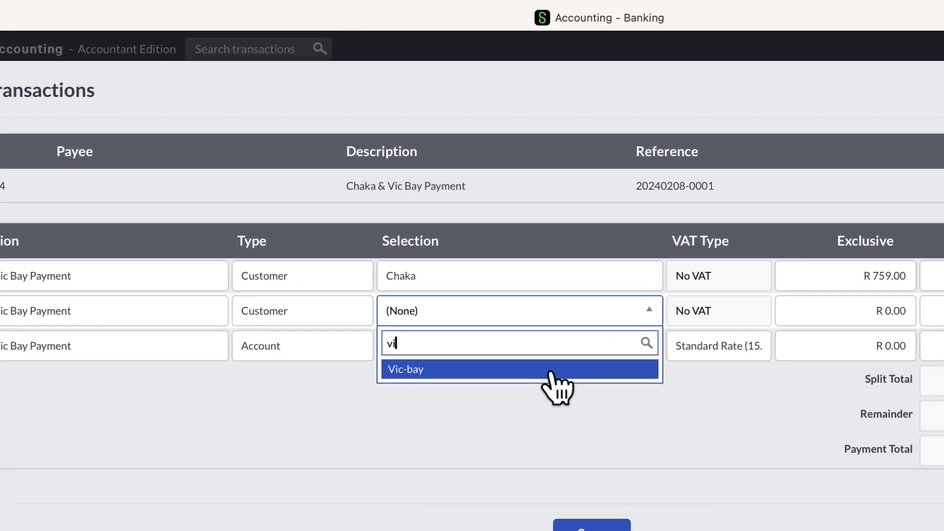
{"action": "left_click", "coordinate": [552, 370]}
{"action": "left_click", "coordinate": [654, 315]}
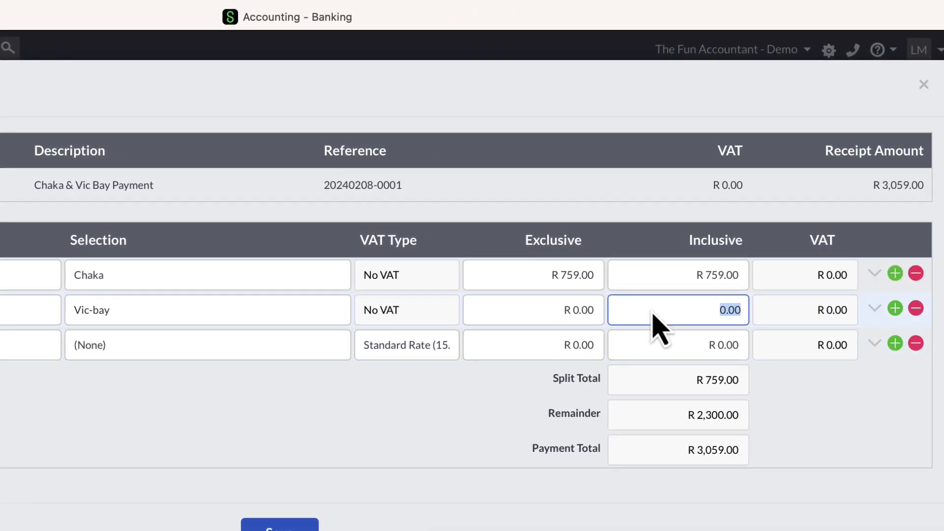
{"action": "type", "text": "2300"}
{"action": "key", "text": "Tab"}
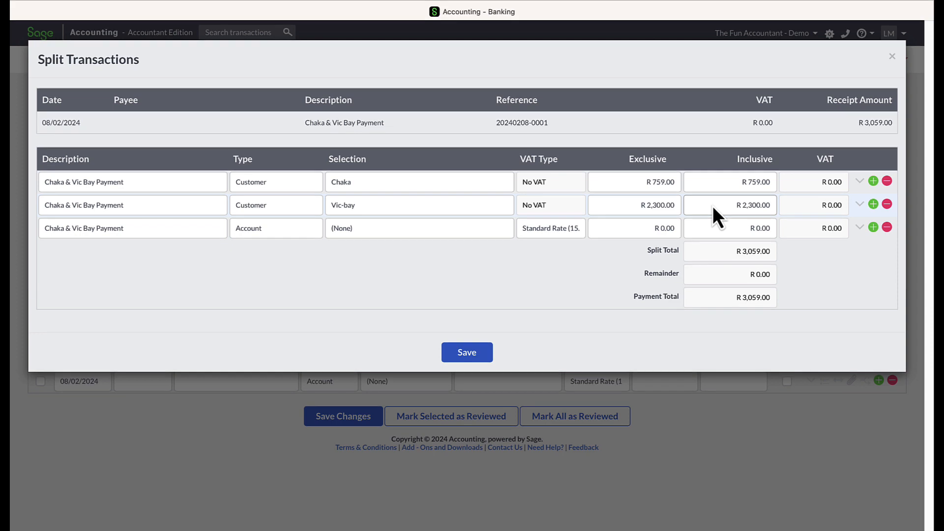
Step: Check the Vic-bay line's transaction details, and save the split and the bank transaction changes
{"action": "left_click", "coordinate": [862, 206]}
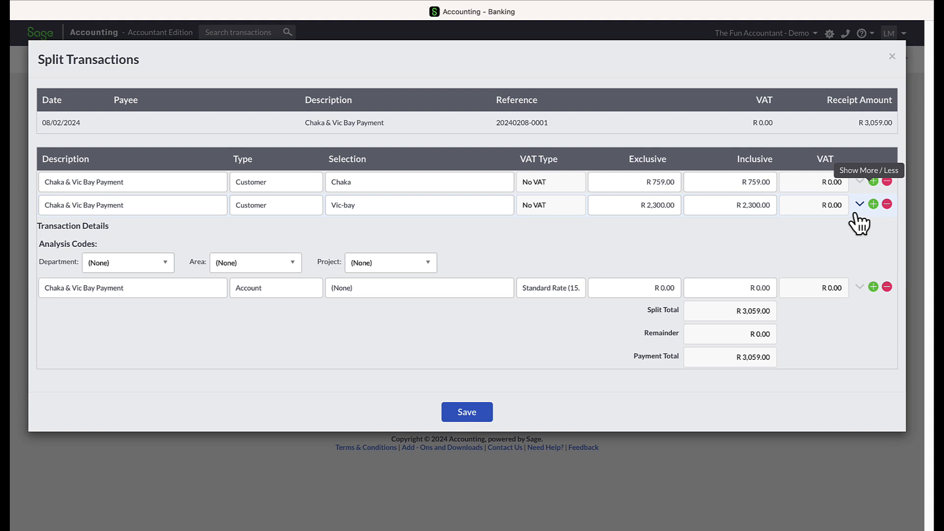
{"action": "left_click", "coordinate": [860, 205]}
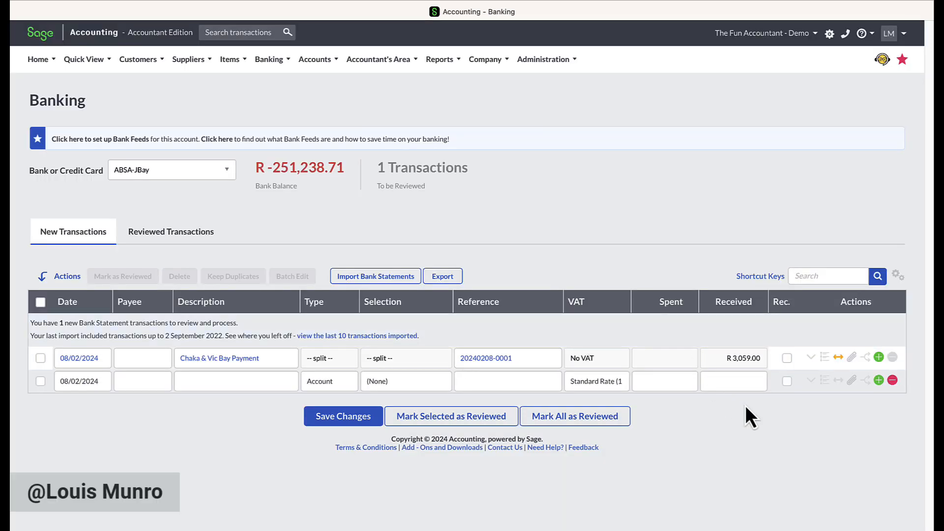
{"action": "left_click", "coordinate": [348, 422]}
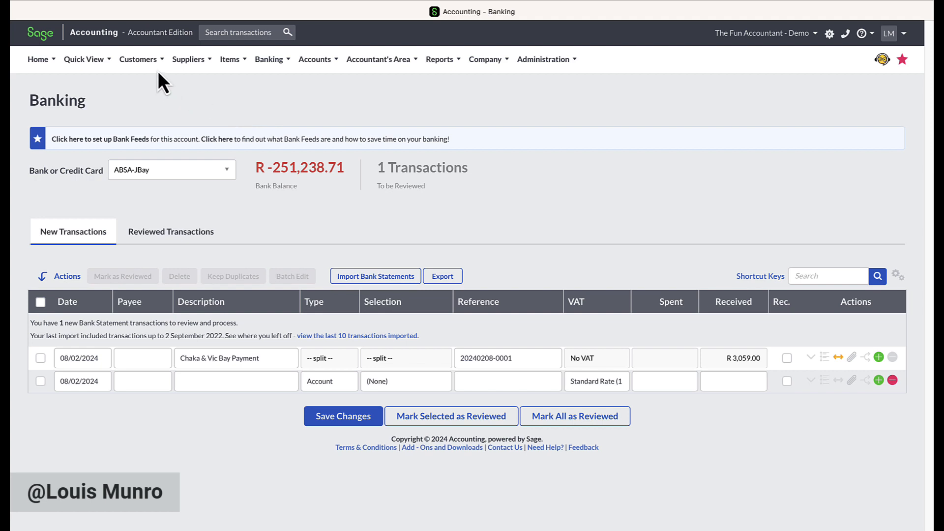
Step: Open the customer receipt allocations and load all outstanding invoices and unallocated items for Chaka
{"action": "mouse_move", "coordinate": [158, 71]}
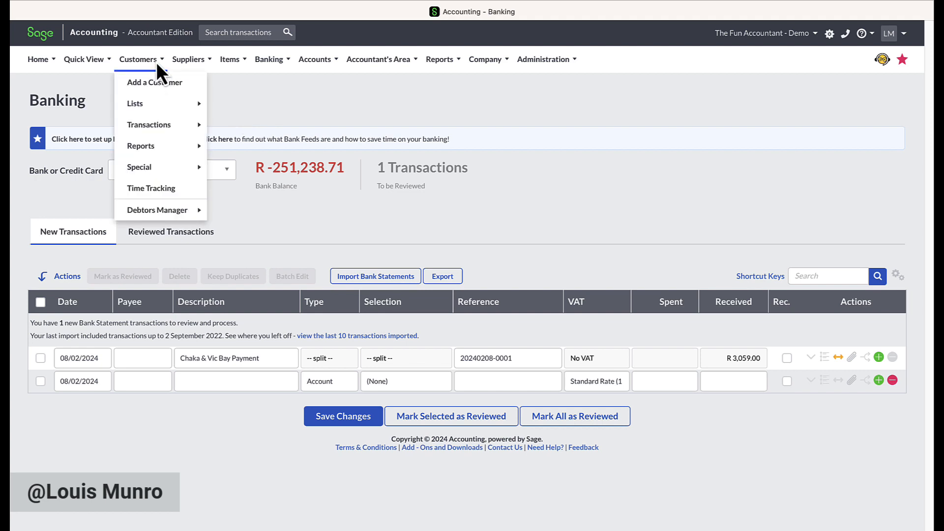
{"action": "mouse_move", "coordinate": [163, 122]}
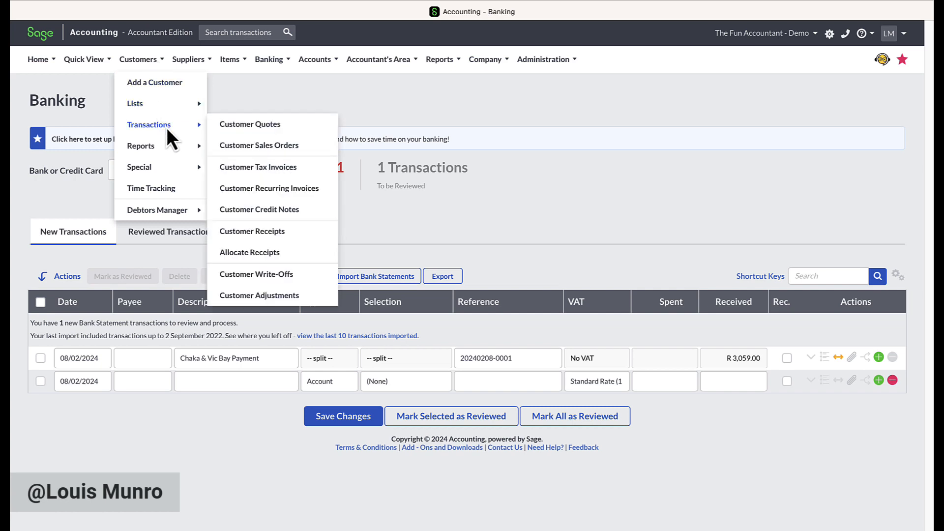
{"action": "left_click", "coordinate": [273, 252]}
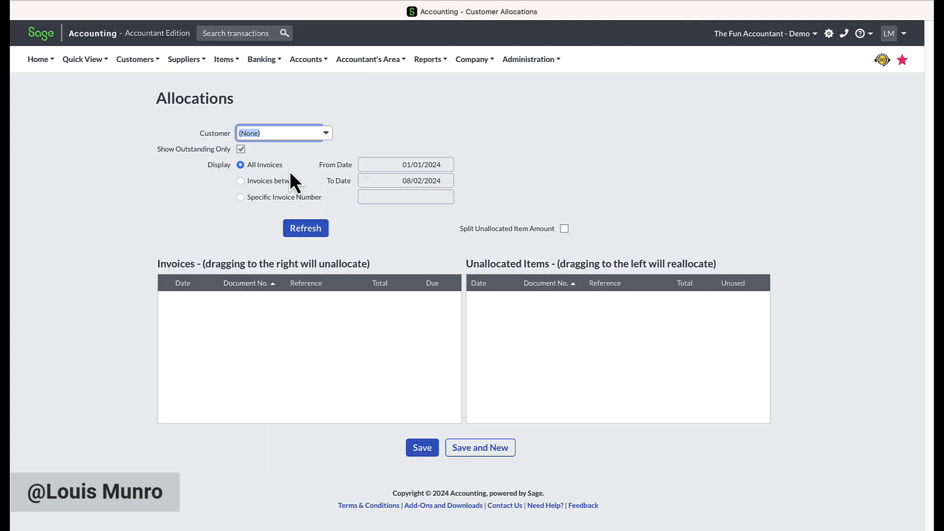
{"action": "left_click", "coordinate": [326, 134]}
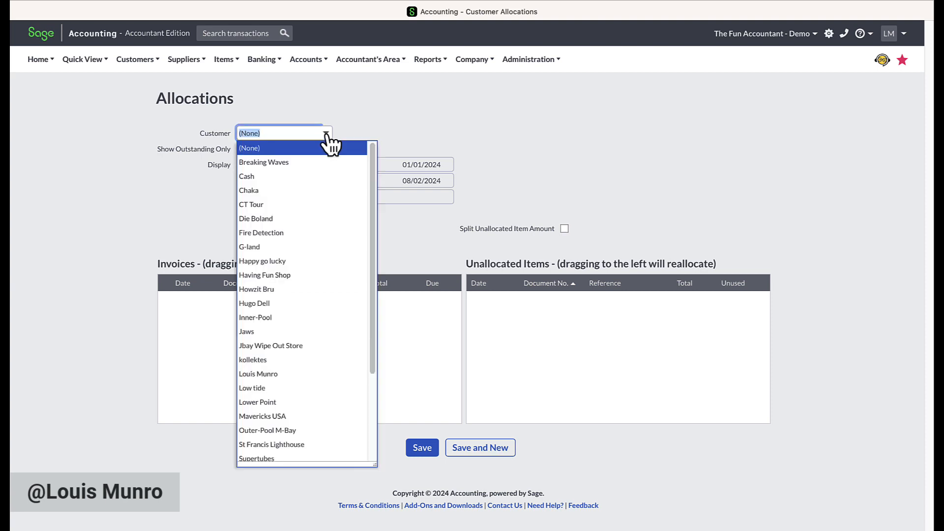
{"action": "type", "text": "Chaka"}
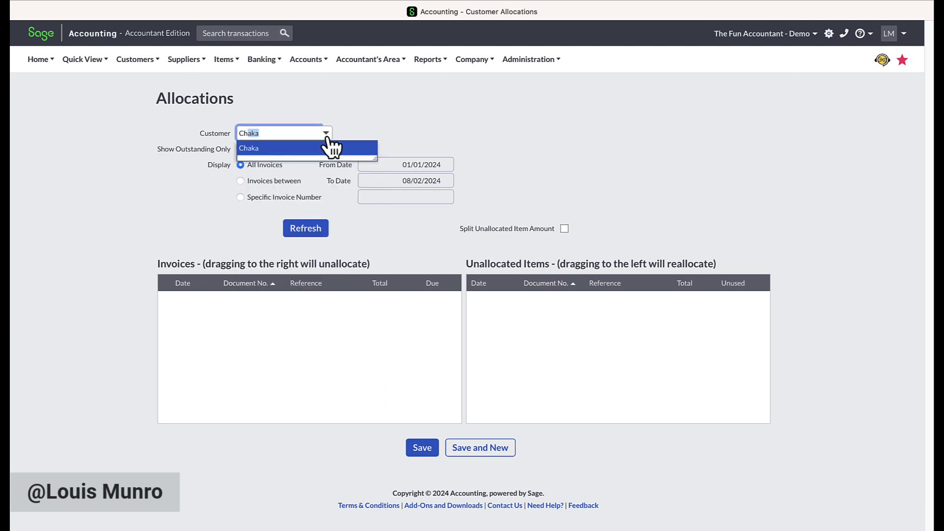
{"action": "left_click", "coordinate": [328, 150]}
{"action": "left_click", "coordinate": [310, 229]}
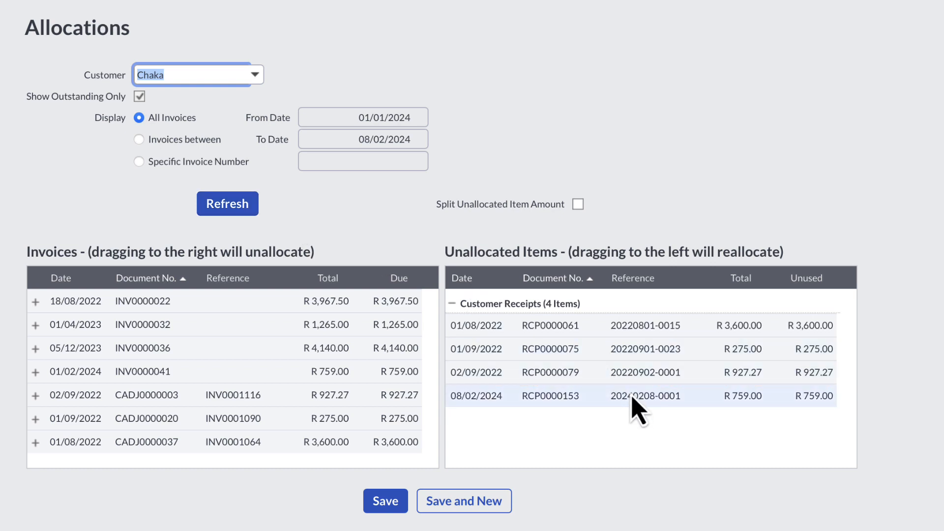
Step: Allocate Chaka's R 759.00, R 3,600.00, R 275.00 and R 927.27 receipts to the invoice and adjustments of the same amounts, and save
{"action": "left_click_drag", "start_coordinate": [632, 400], "coordinate": [390, 380]}
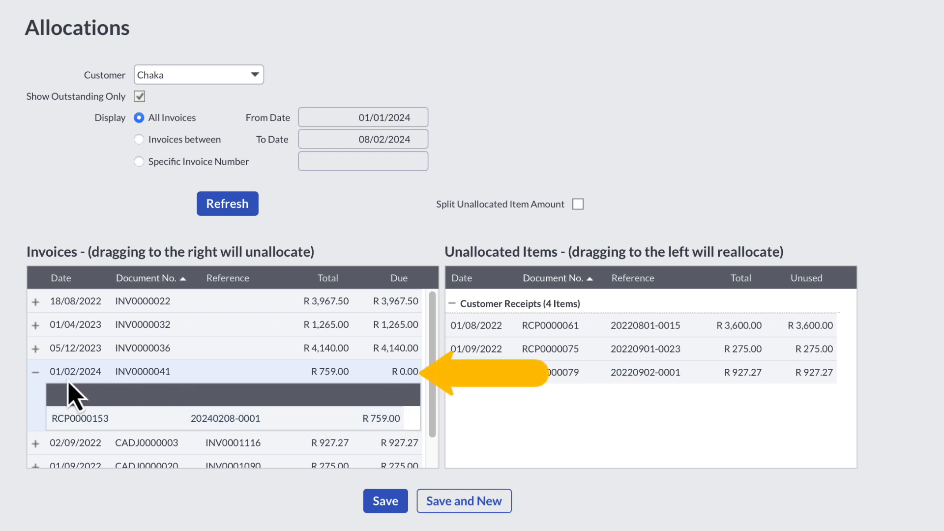
{"action": "left_click", "coordinate": [34, 372]}
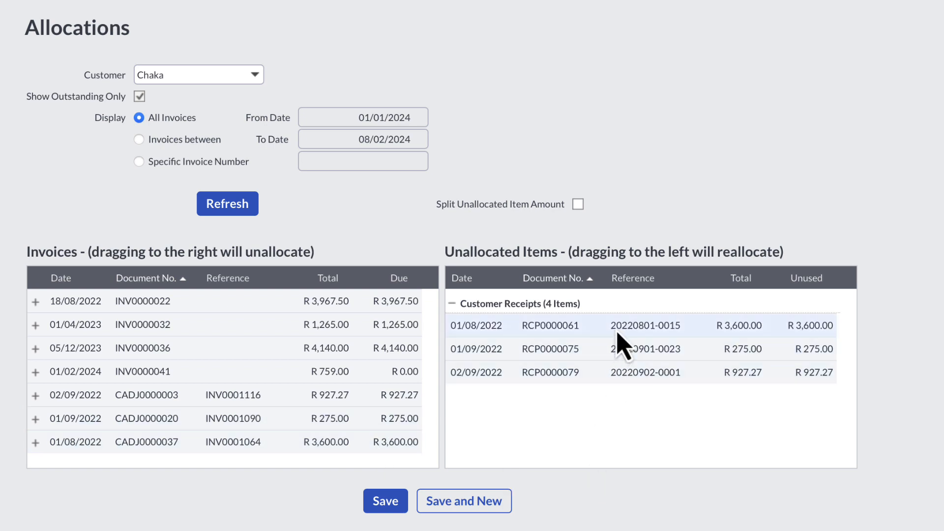
{"action": "left_click_drag", "start_coordinate": [617, 333], "coordinate": [371, 464]}
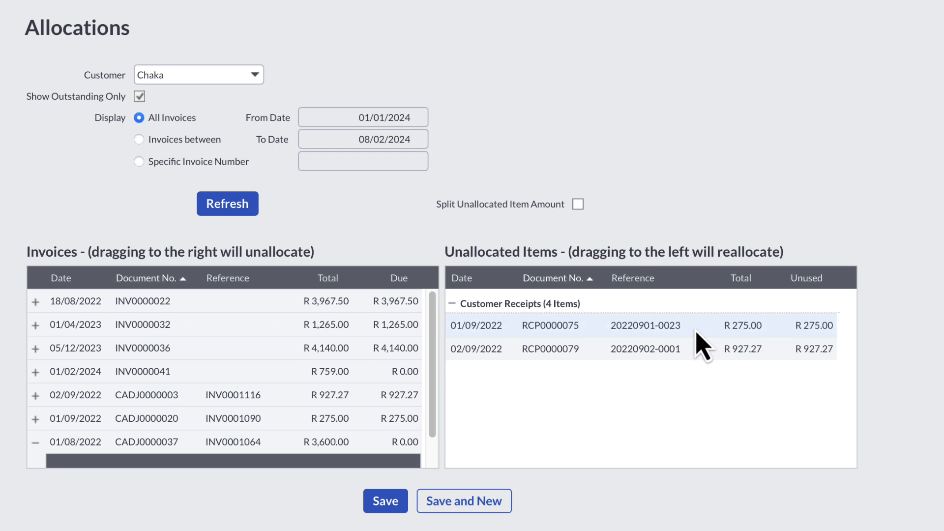
{"action": "left_click_drag", "start_coordinate": [697, 330], "coordinate": [367, 419]}
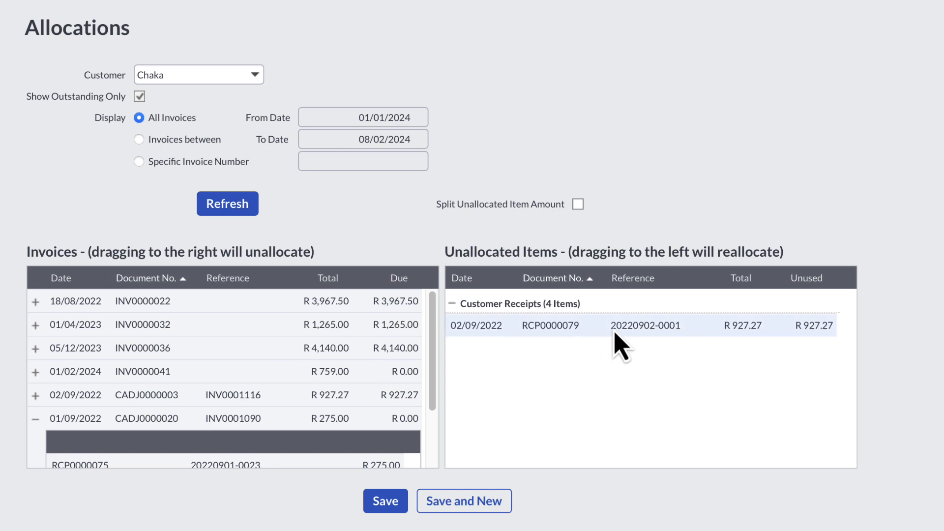
{"action": "left_click_drag", "start_coordinate": [616, 333], "coordinate": [350, 404]}
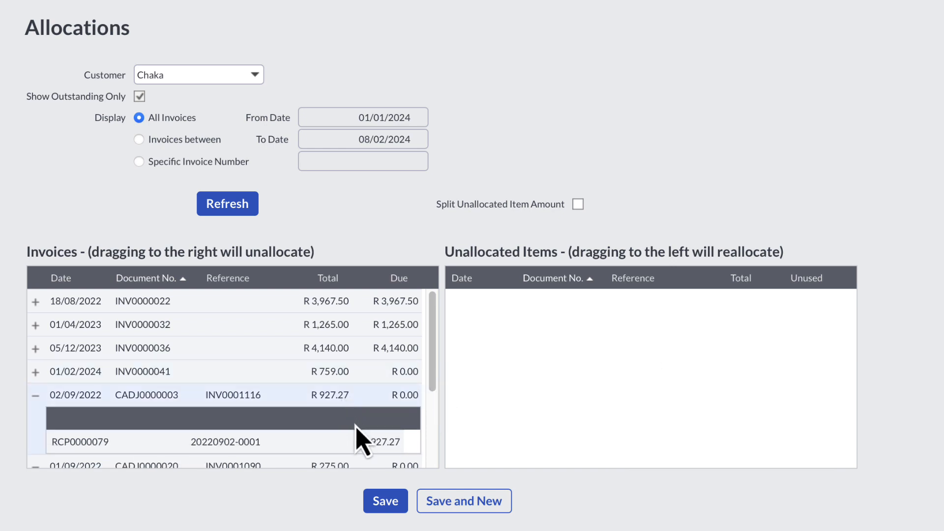
{"action": "left_click", "coordinate": [390, 500]}
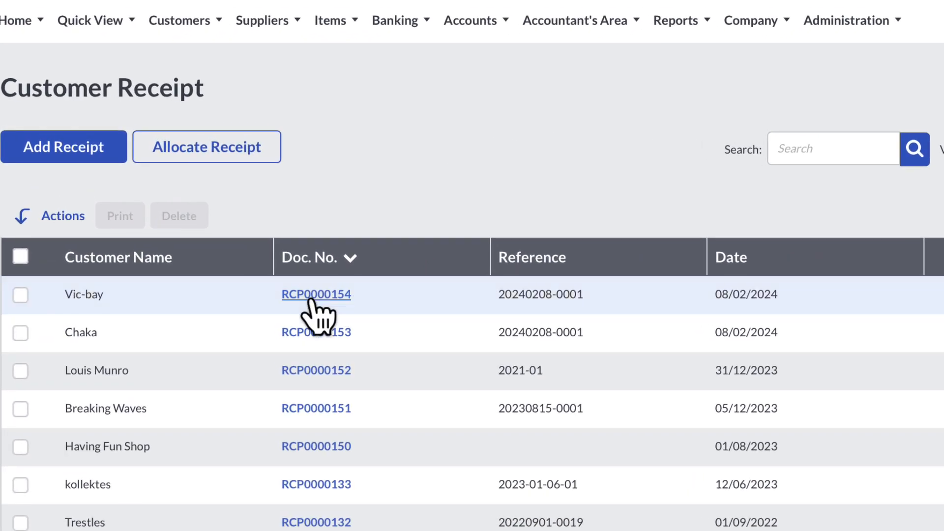
Step: Open Vic-bay's R 2,300.00 customer receipt, allocate it to the unpaid invoice dated 18/01/2024, and process the receipt
{"action": "left_click", "coordinate": [310, 295]}
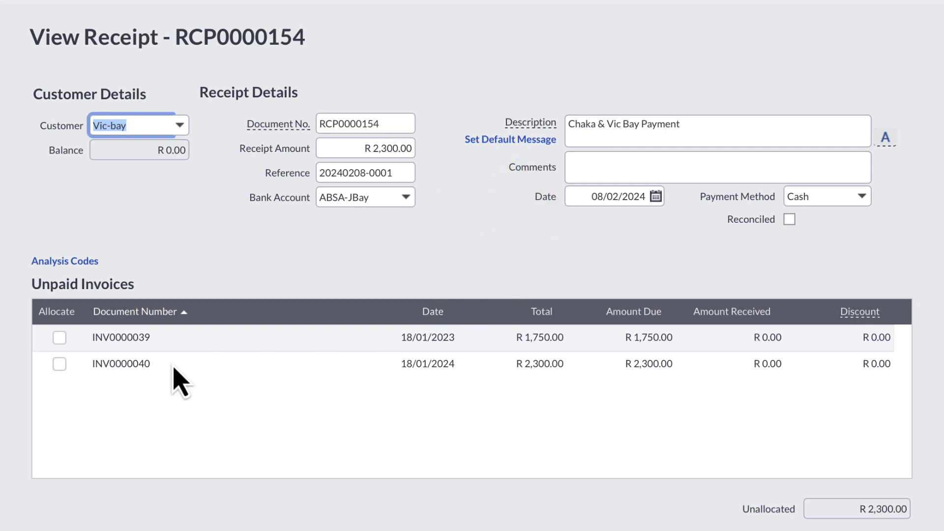
{"action": "left_click", "coordinate": [60, 367]}
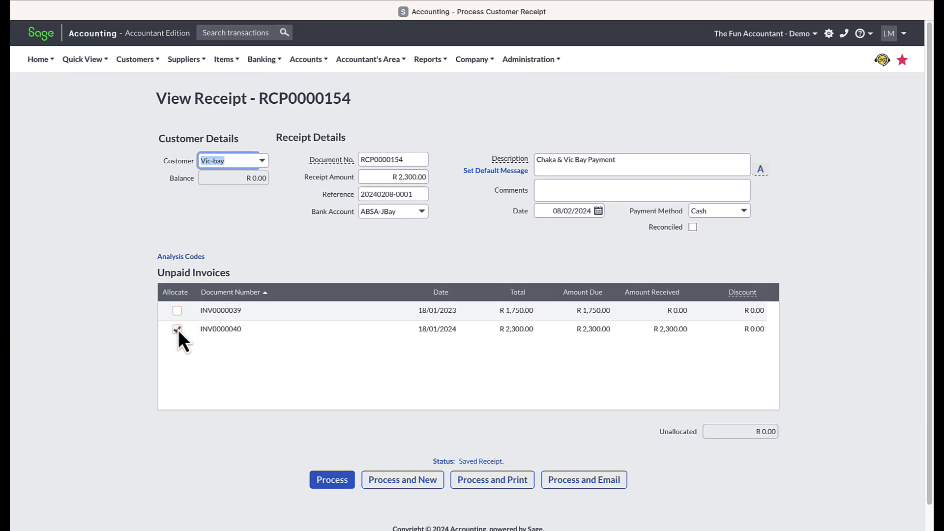
{"action": "left_click", "coordinate": [333, 487]}
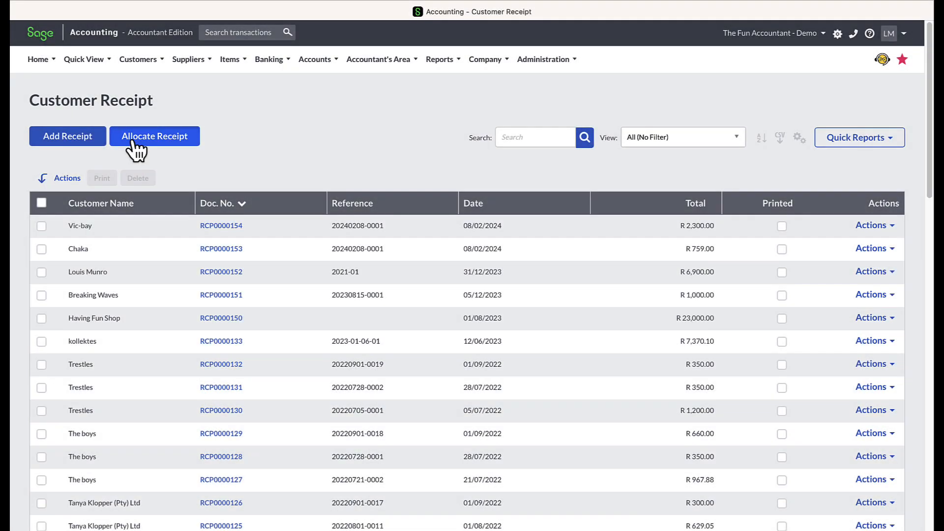
Step: Open the customer receipt allocations and load all outstanding invoices and unallocated items for Vic-bay
{"action": "left_click", "coordinate": [140, 146]}
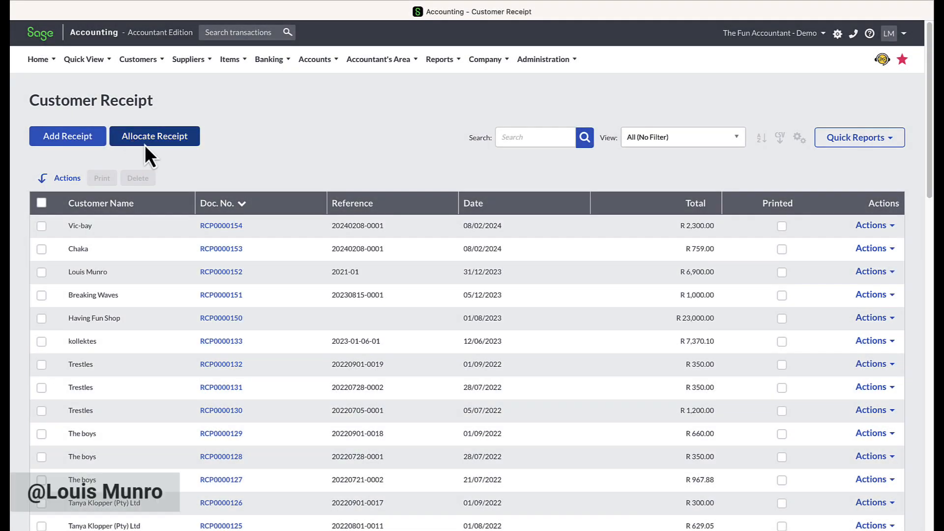
{"action": "left_click", "coordinate": [331, 143]}
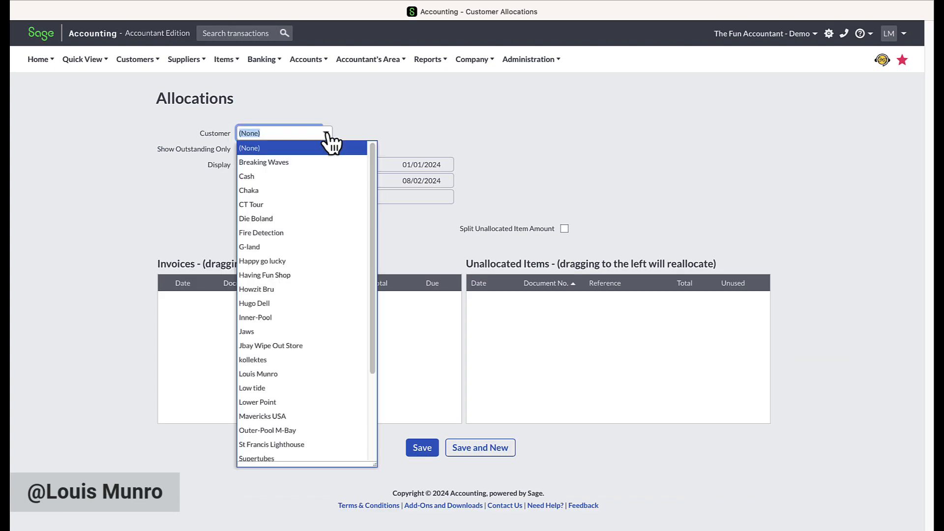
{"action": "type", "text": "vi"}
{"action": "left_click", "coordinate": [332, 147]}
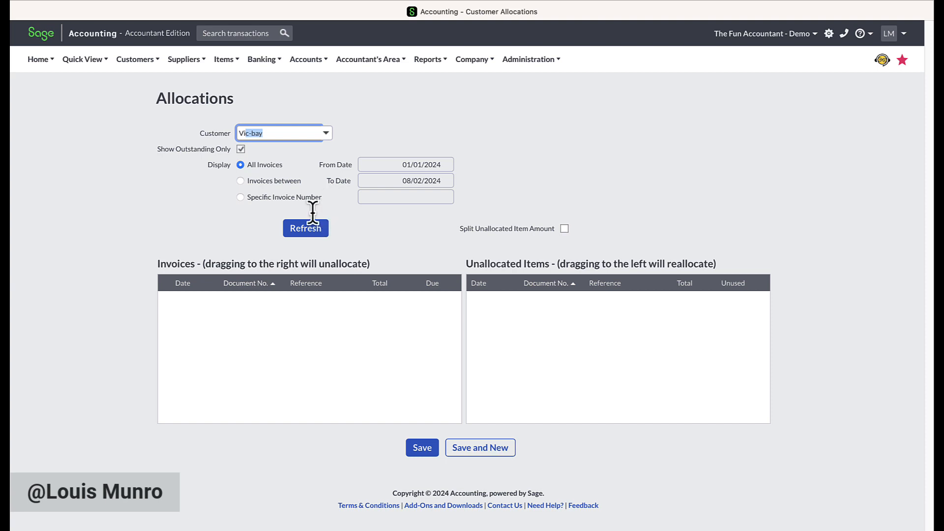
{"action": "left_click", "coordinate": [310, 228]}
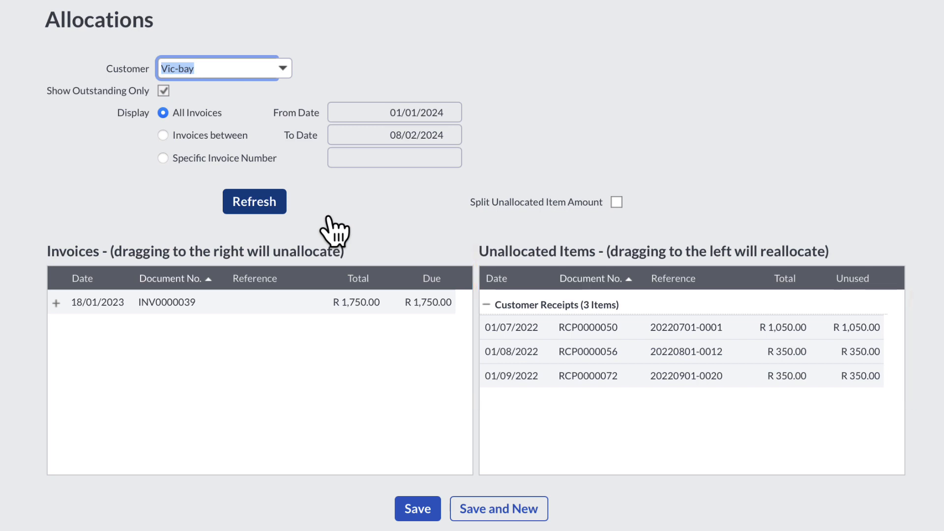
Step: Allocate Vic-bay's R 1,050.00 receipt and both R 350.00 receipts to the R 1,750.00 invoice dated 18/01/2023, and save the allocations
{"action": "left_click_drag", "start_coordinate": [634, 332], "coordinate": [390, 307]}
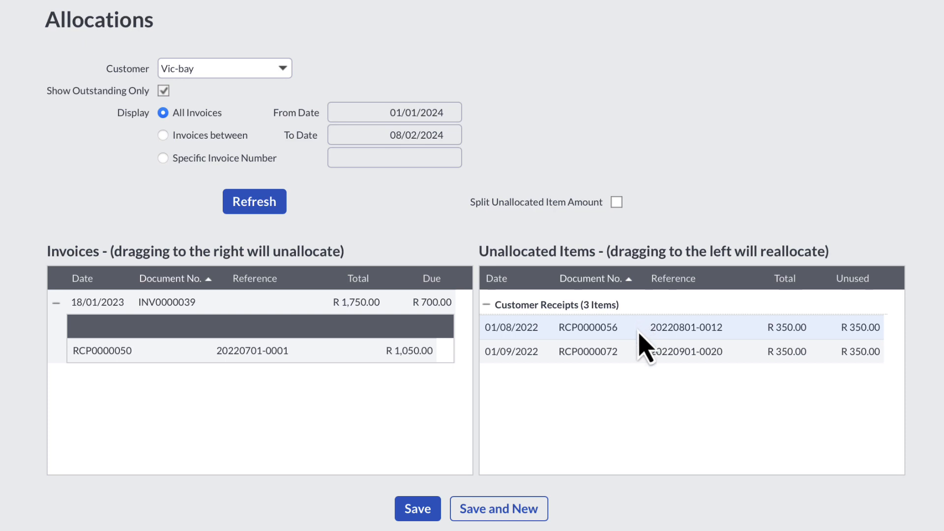
{"action": "left_click_drag", "start_coordinate": [639, 333], "coordinate": [389, 314]}
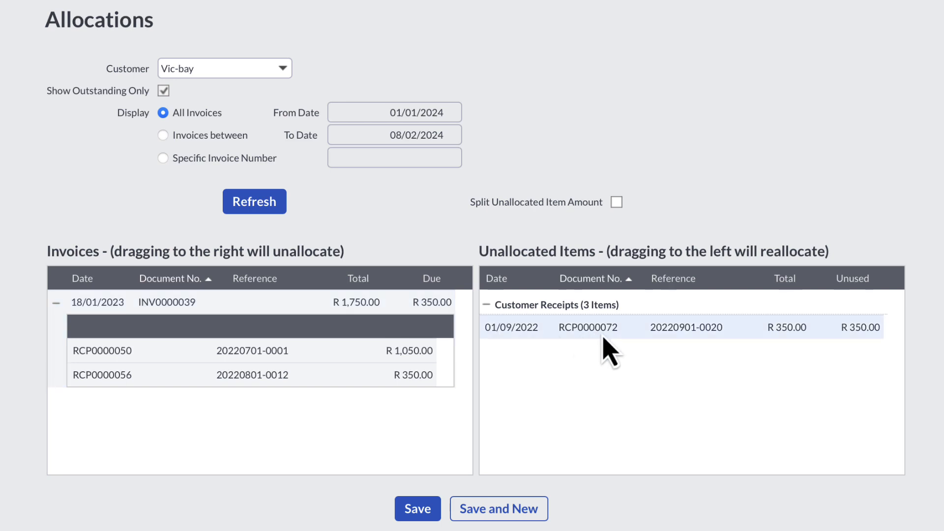
{"action": "left_click_drag", "start_coordinate": [605, 334], "coordinate": [388, 302]}
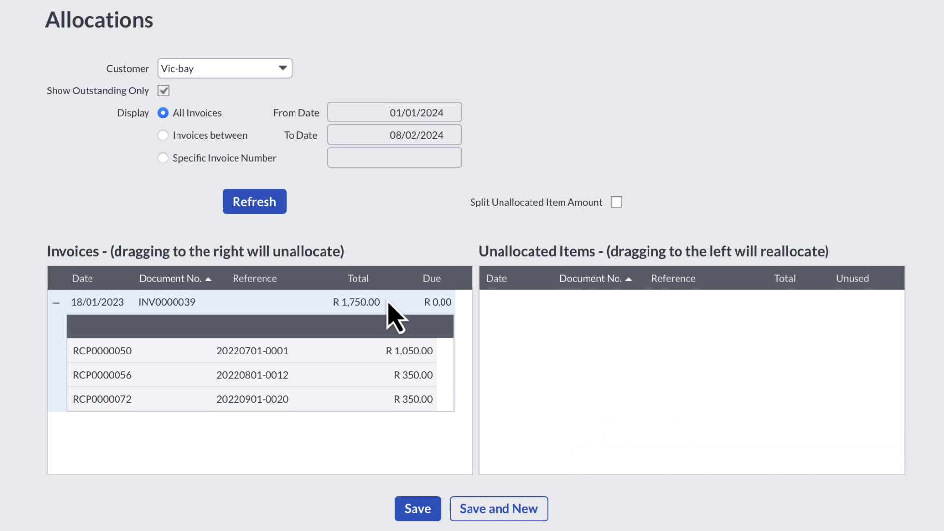
{"action": "left_click", "coordinate": [418, 508]}
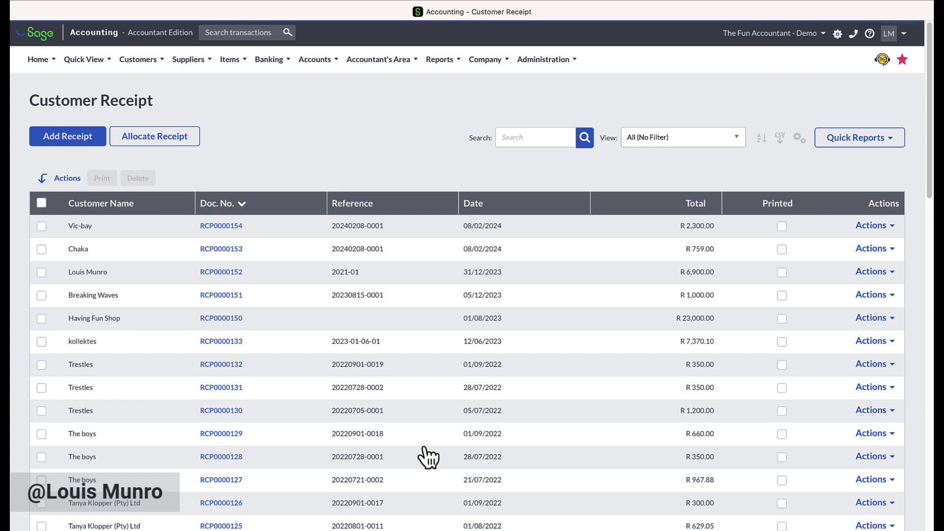
Step: Reload Vic-bay's allocations to check for remaining outstanding invoices or unallocated receipts, and return to the main dashboard
{"action": "left_click", "coordinate": [160, 138]}
{"action": "left_click", "coordinate": [325, 134]}
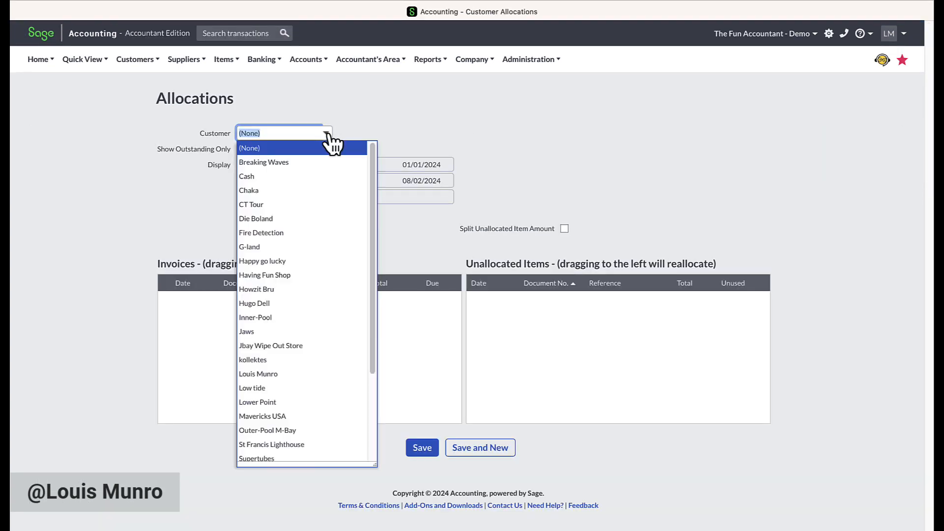
{"action": "type", "text": "vi"}
{"action": "left_click", "coordinate": [332, 148]}
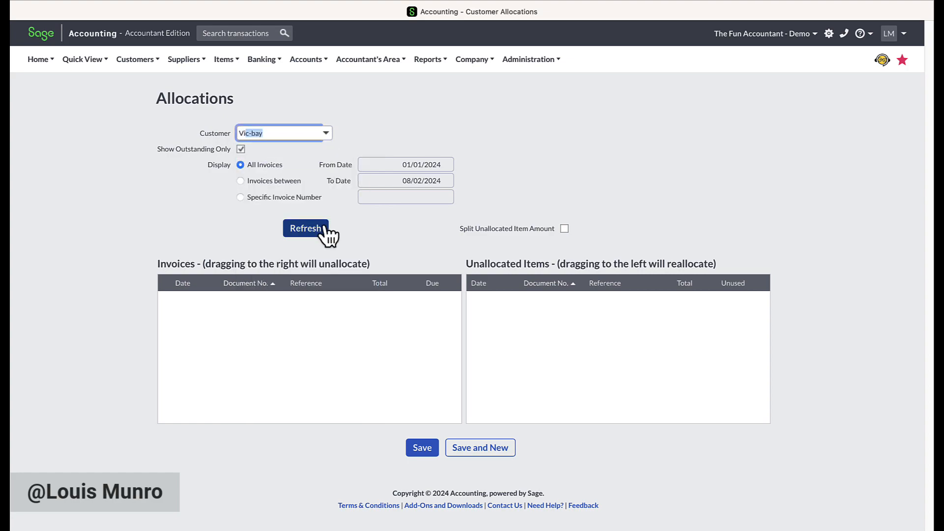
{"action": "left_click", "coordinate": [318, 230]}
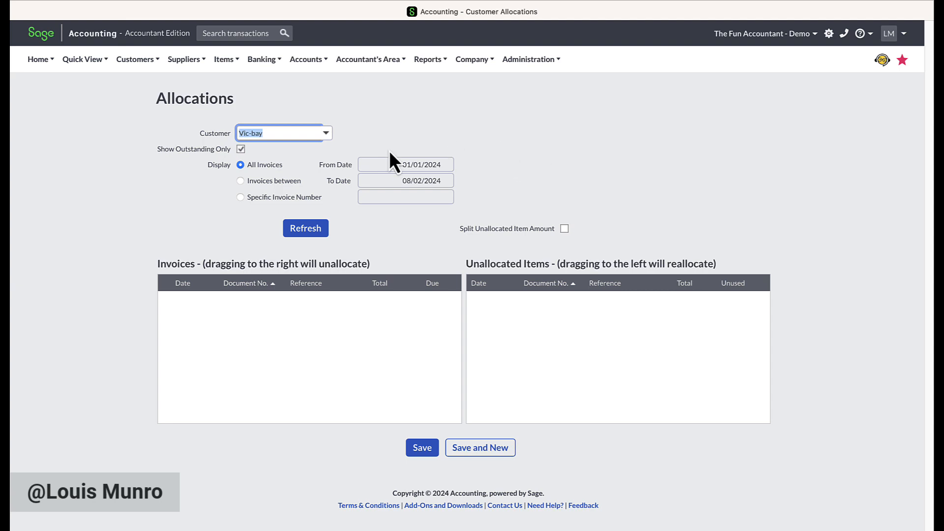
{"action": "mouse_move", "coordinate": [44, 63]}
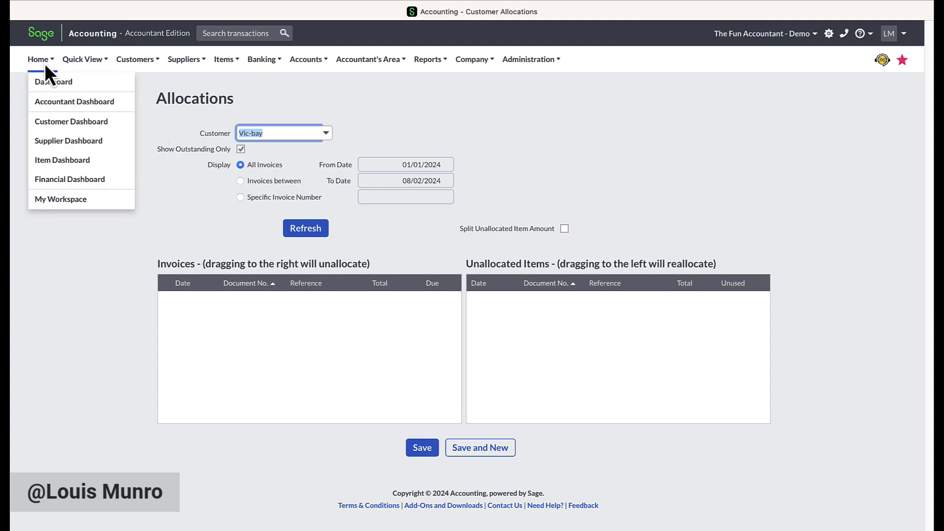
{"action": "left_click", "coordinate": [49, 86]}
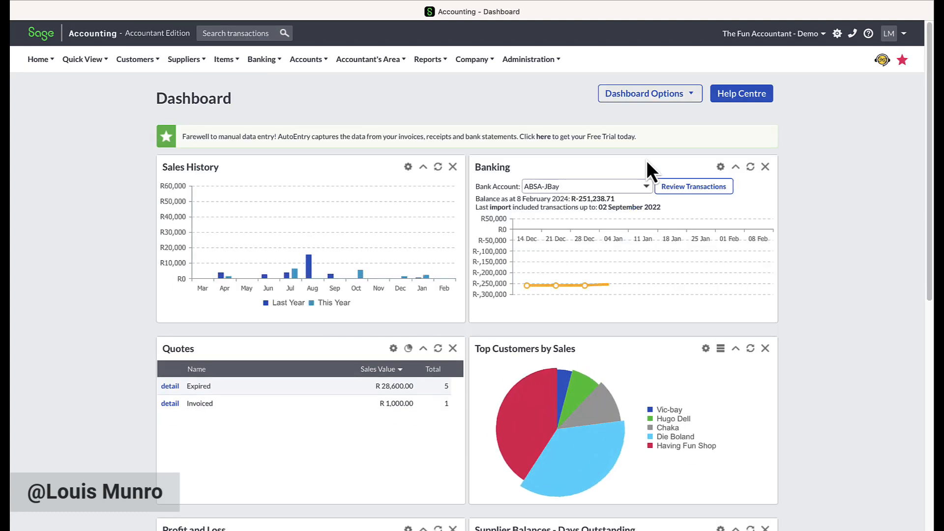